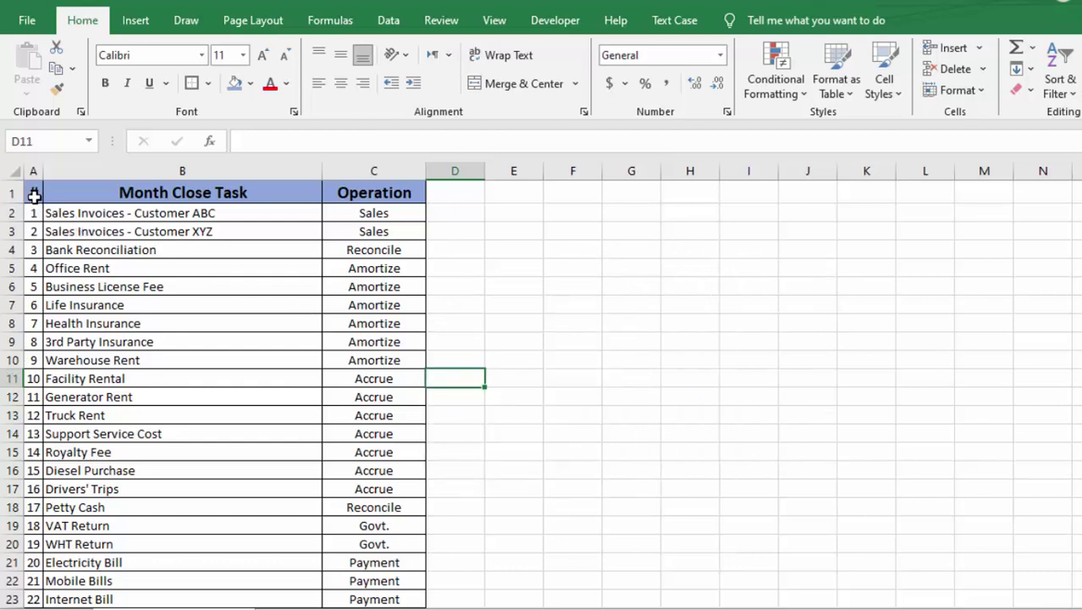
Step: Strike through the Health Insurance row with Ctrl+5 and make its text red
left_click_drag(34, 193, 409, 363)
left_click(479, 344)
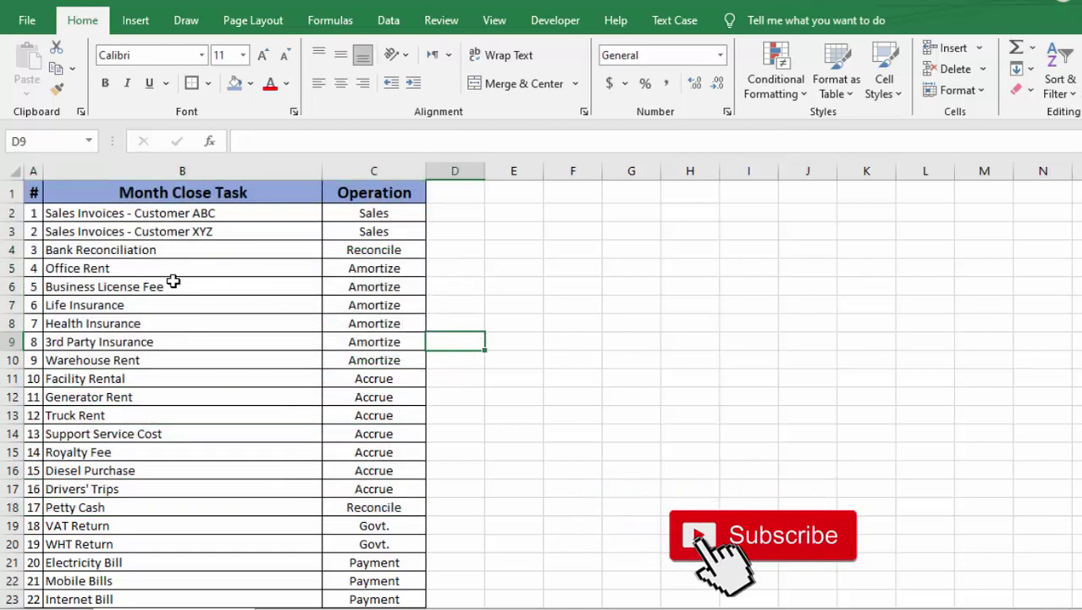
left_click_drag(106, 215, 139, 496)
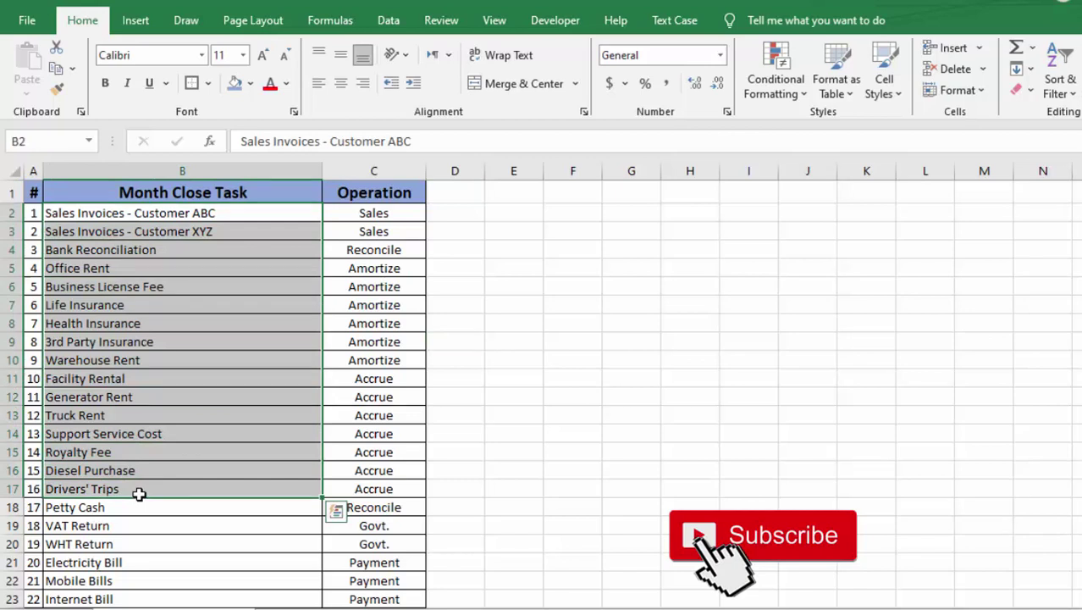
left_click(154, 386)
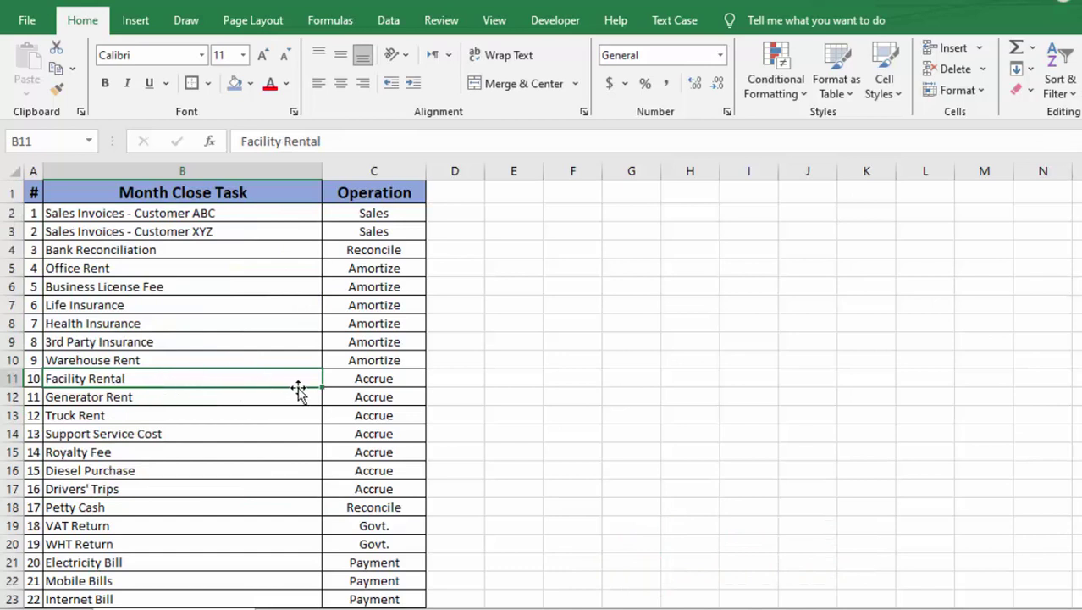
left_click_drag(366, 323, 19, 317)
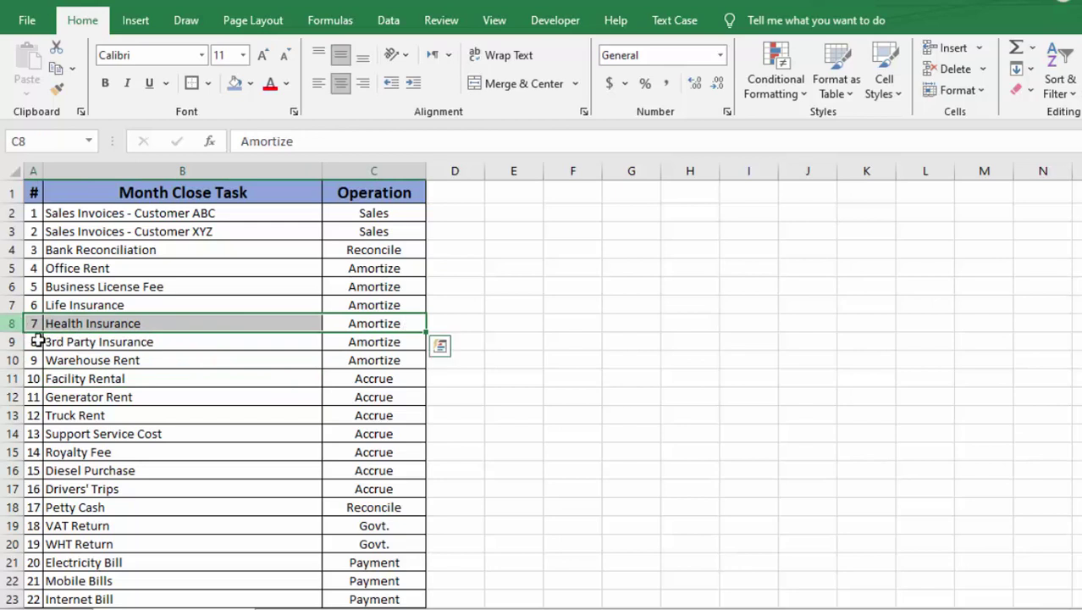
key("ctrl+5")
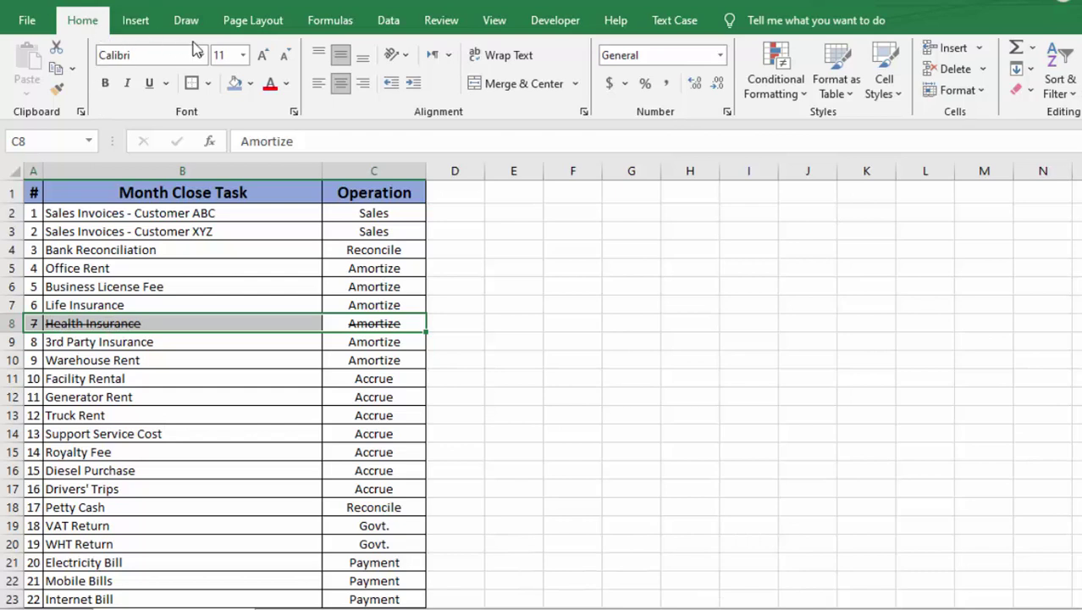
left_click(287, 83)
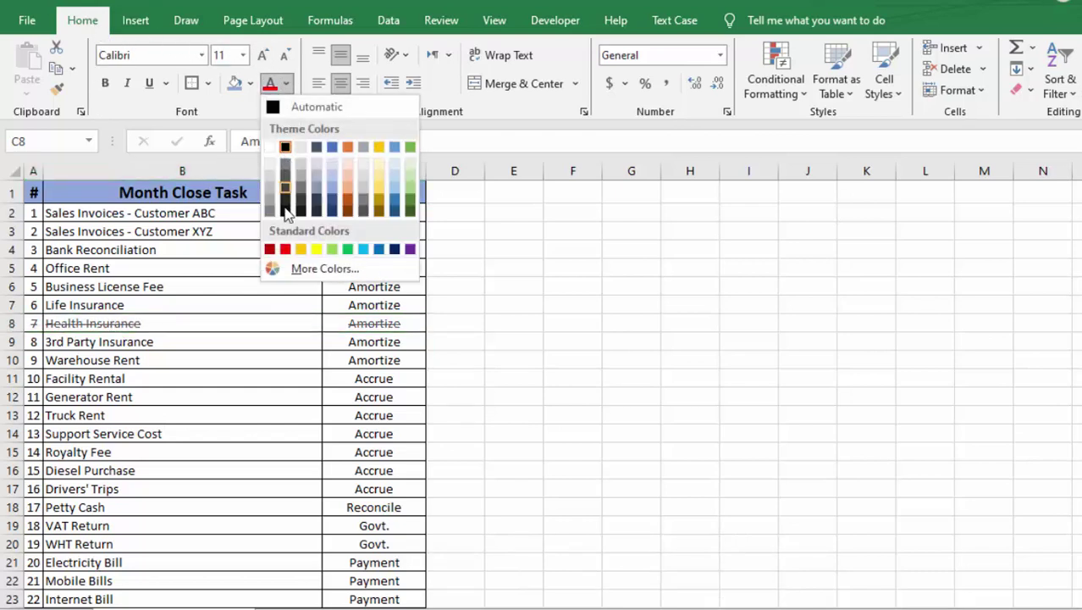
left_click(286, 250)
left_click(318, 428)
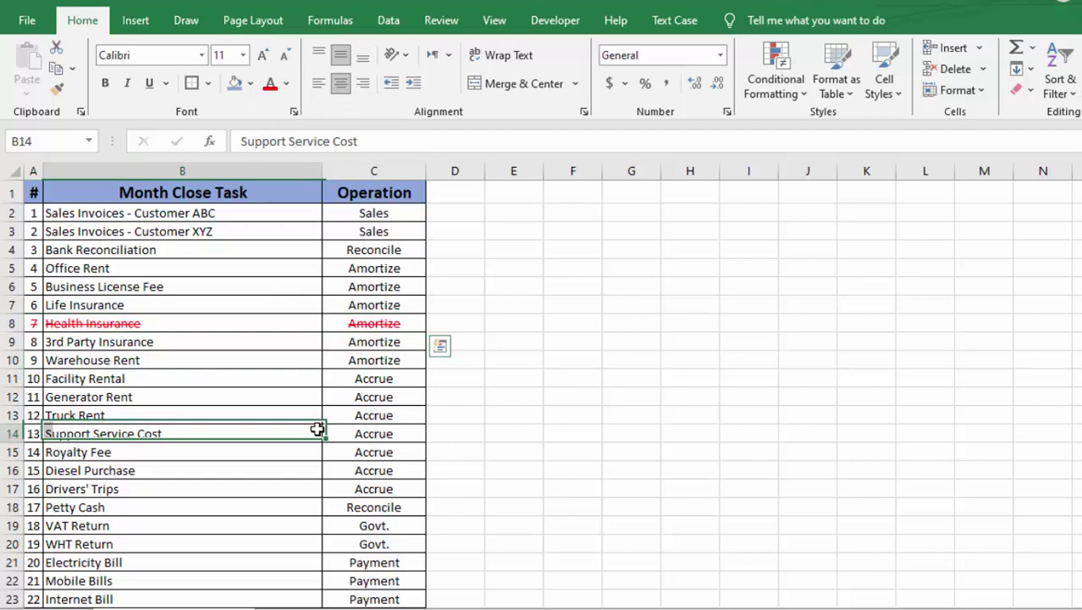
Step: Reselect the Health Insurance row and check its font colour, leaving it unchanged
left_click_drag(415, 324, 411, 536)
left_click(41, 363)
left_click(406, 487)
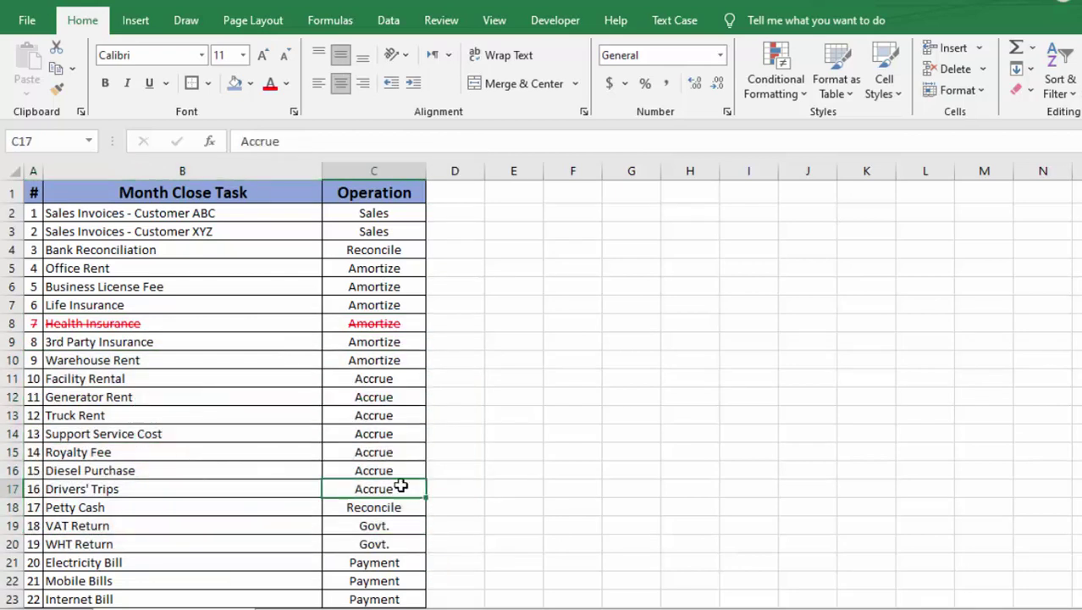
left_click(396, 323)
left_click_drag(396, 323, 38, 338)
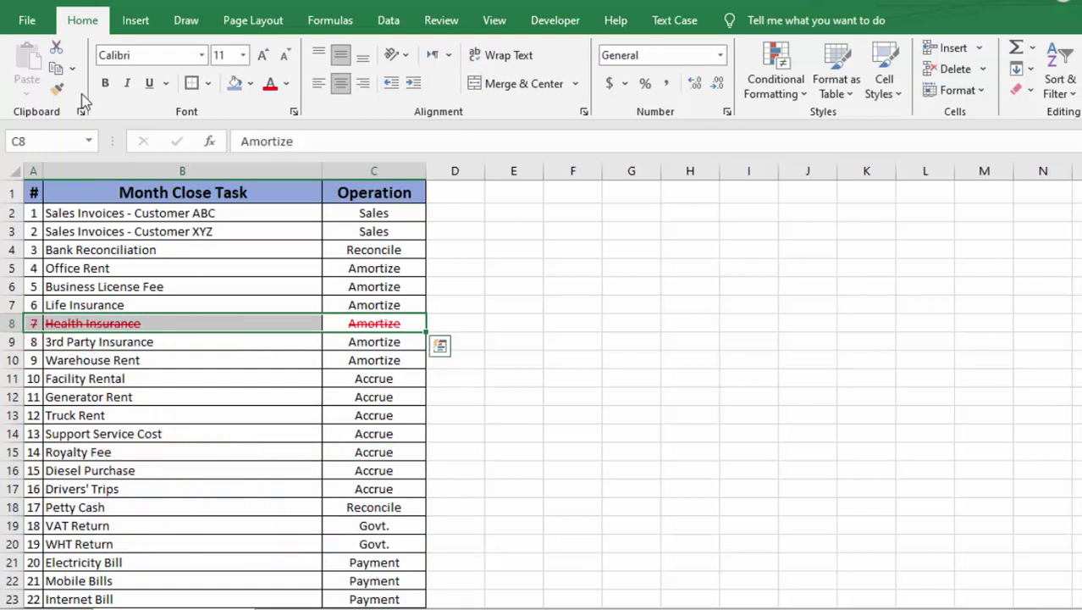
left_click(288, 82)
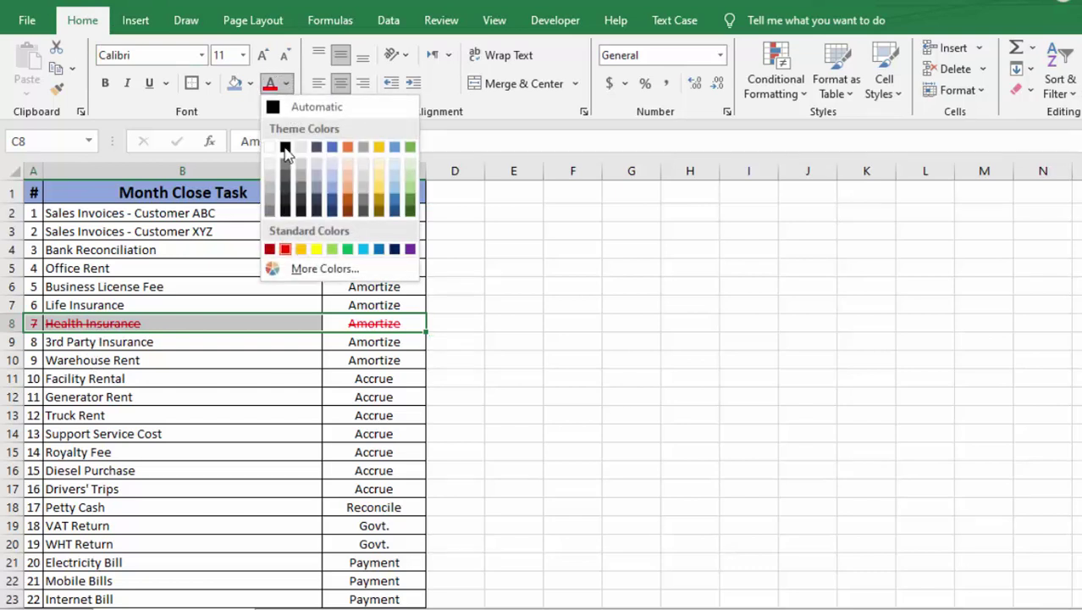
key("Escape")
left_click(306, 391)
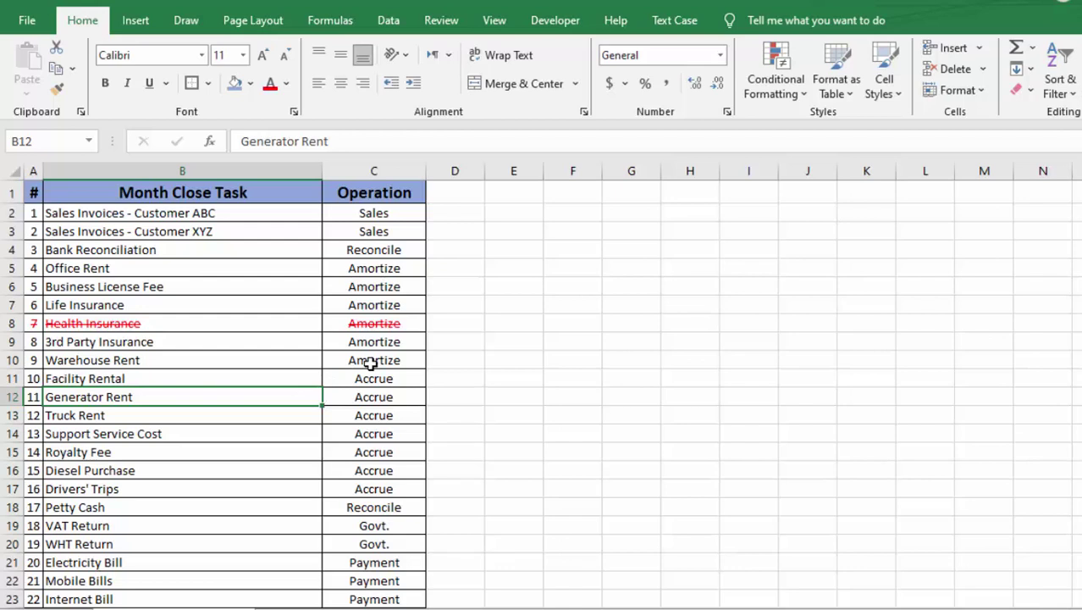
left_click(399, 330)
left_click_drag(399, 330, 39, 335)
left_click(229, 390)
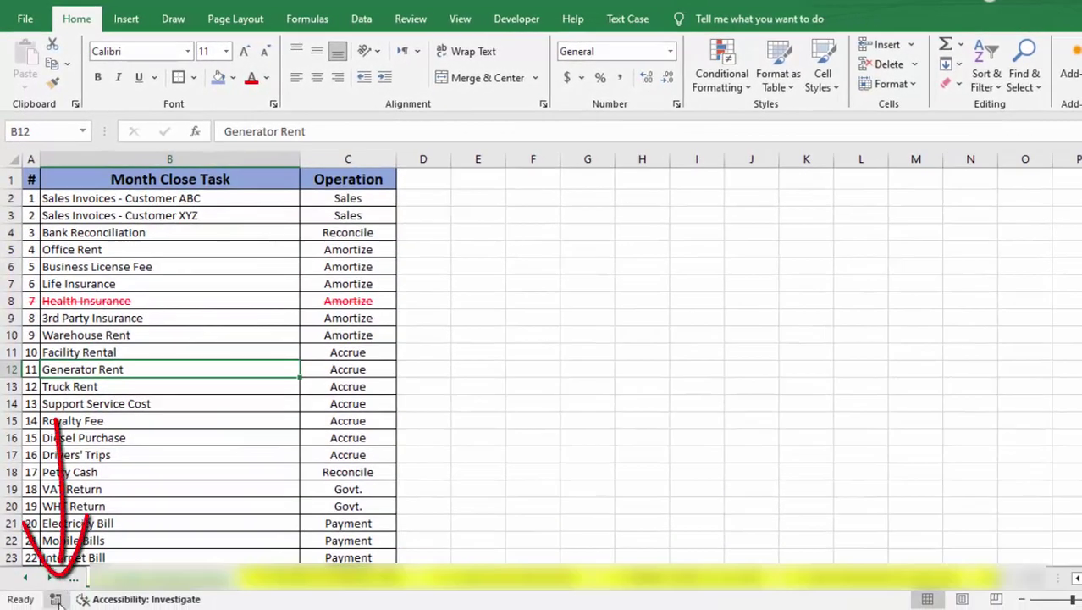
left_click(56, 599)
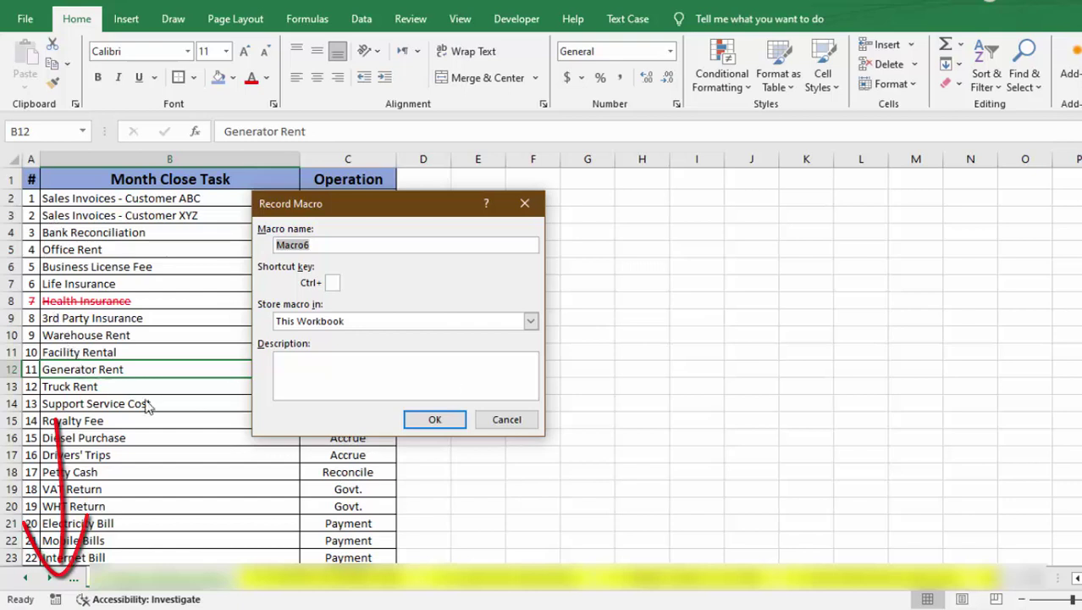
left_click(503, 419)
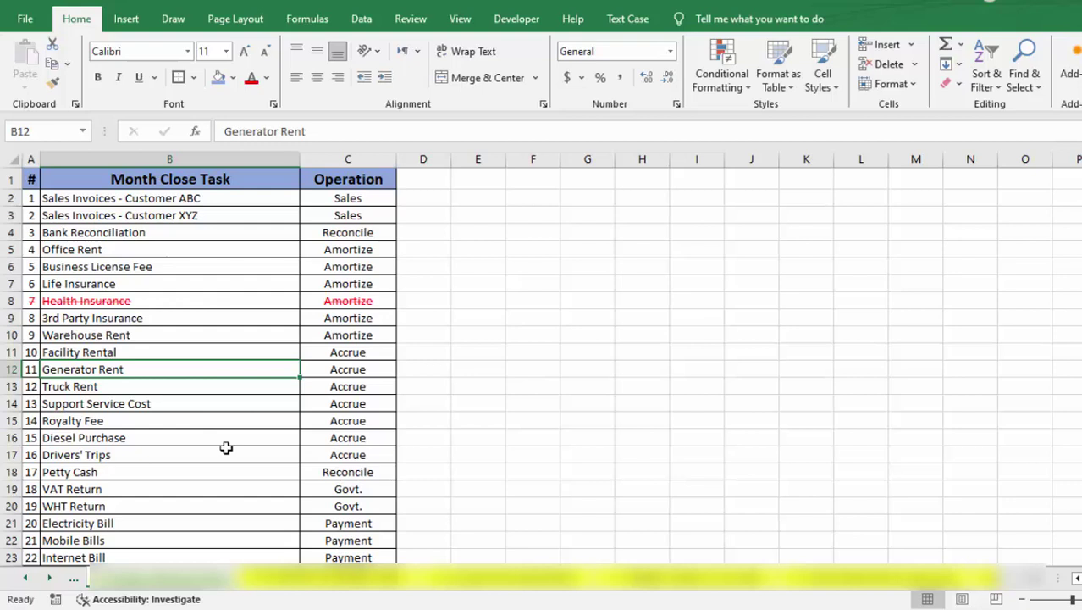
left_click(152, 425)
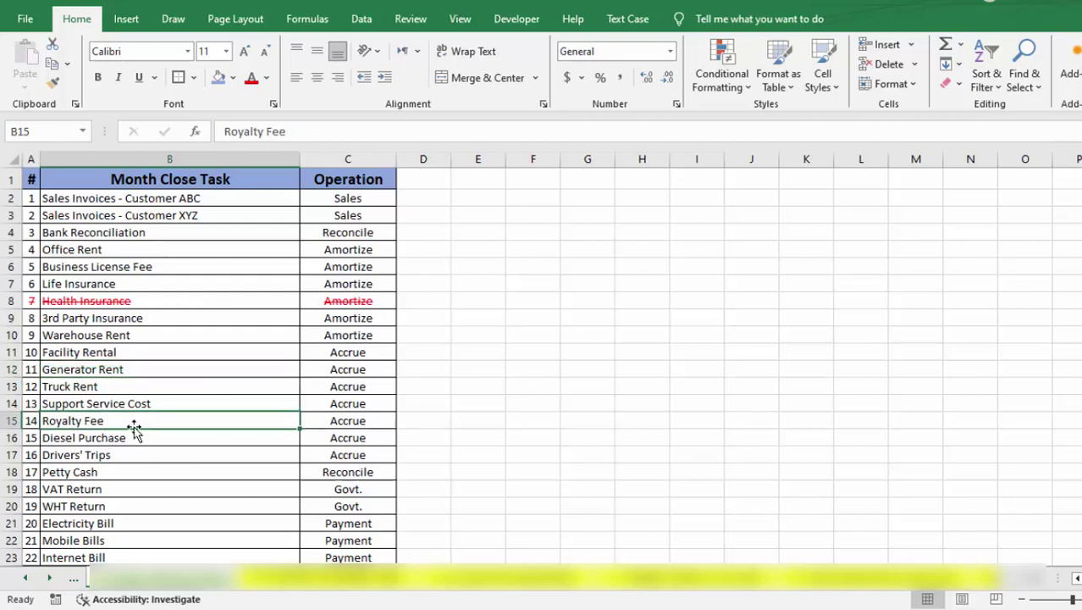
Step: Set up macro TaskCompleted with shortcut Ctrl+Shift+C and a strikethrough-and-red-font description
left_click(56, 599)
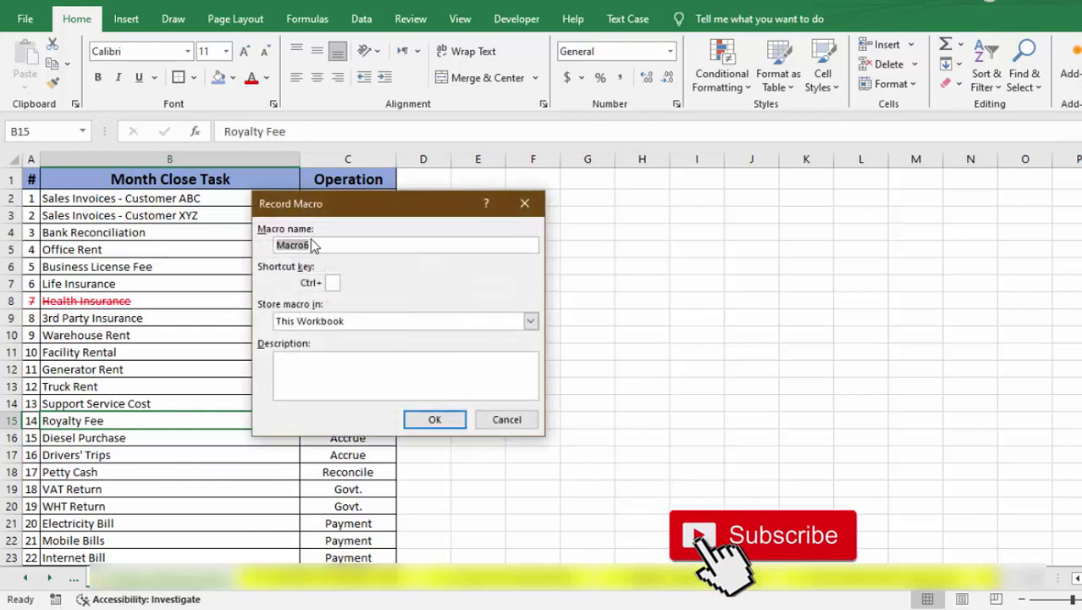
type("TaskCompleted")
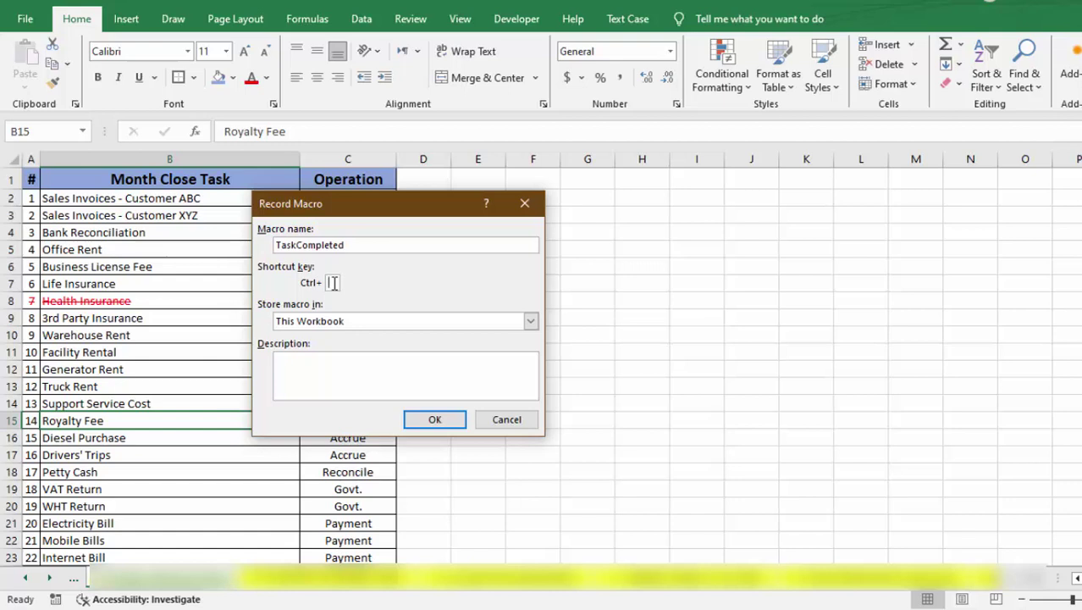
left_click(333, 282)
type("C")
left_click(322, 364)
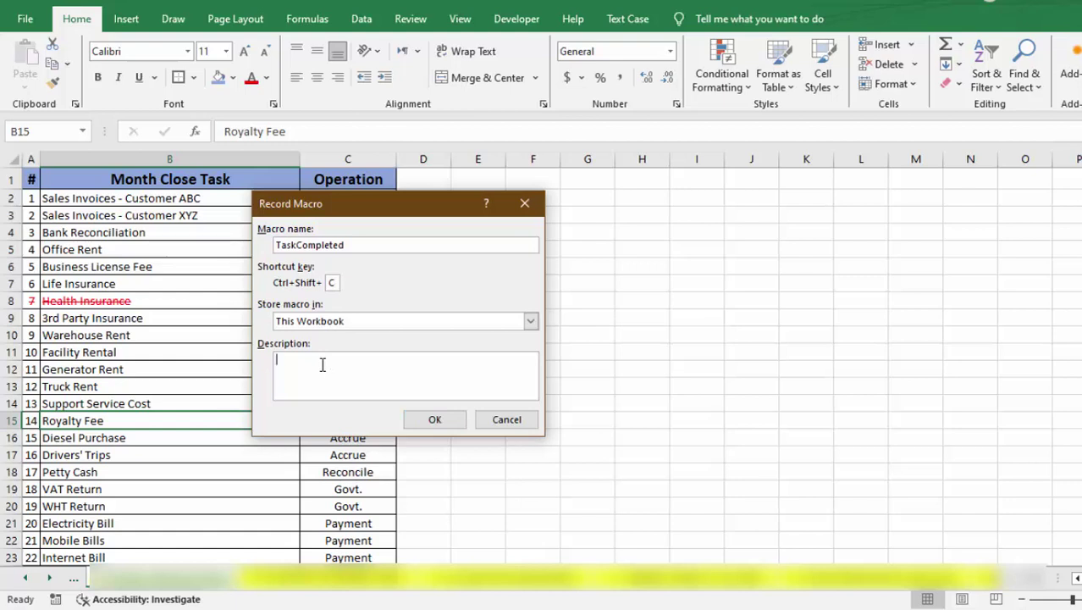
type("To stirike through and font color red")
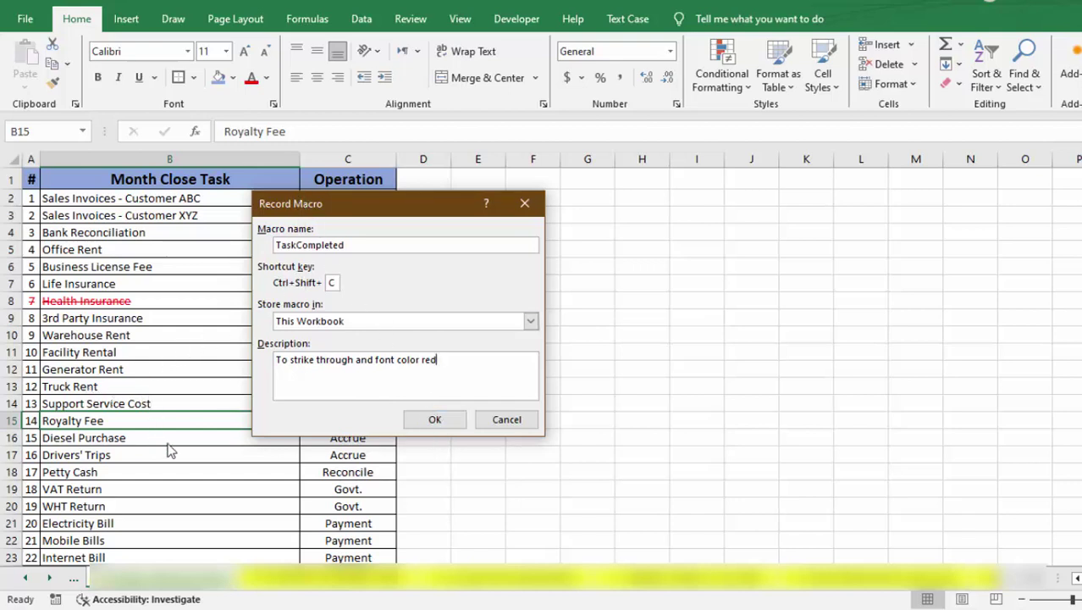
Step: Record Royalty Fee getting strikethrough and red font, then stop the macro recording
left_click(427, 423)
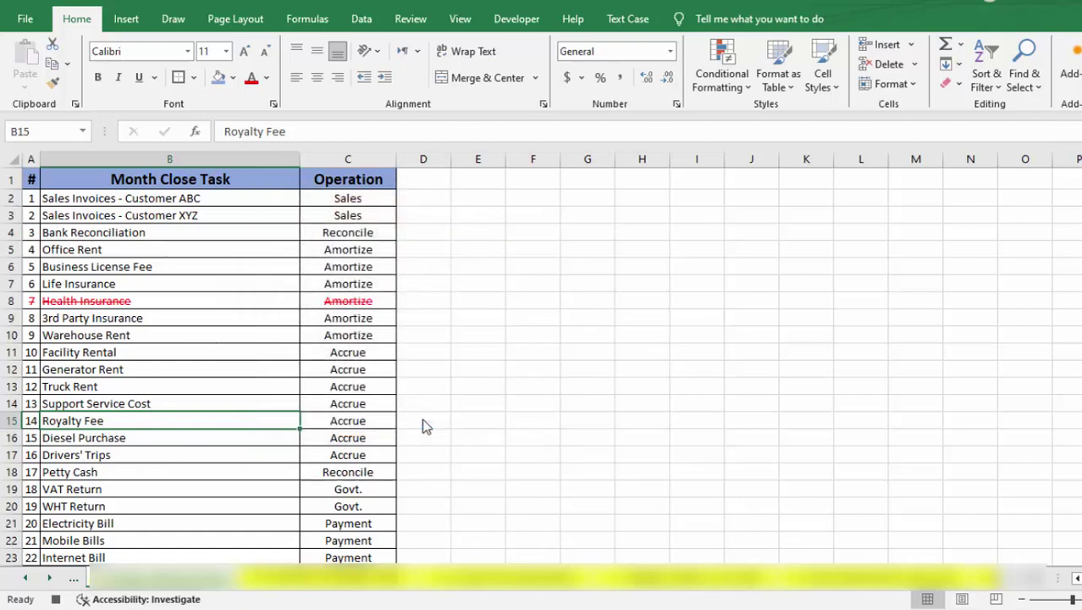
key("ctrl+5")
left_click(266, 77)
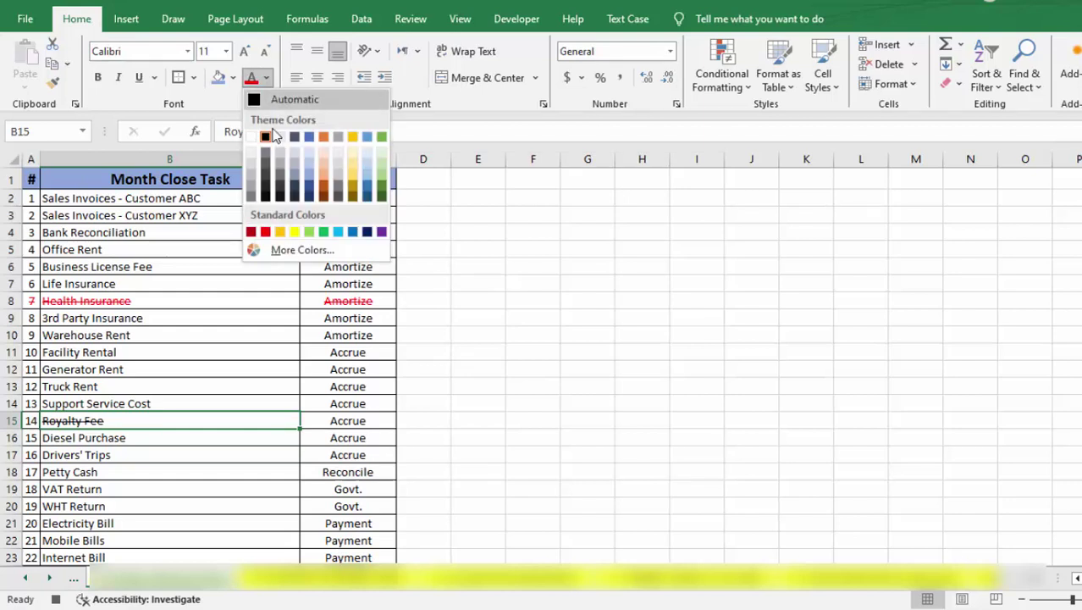
left_click(266, 233)
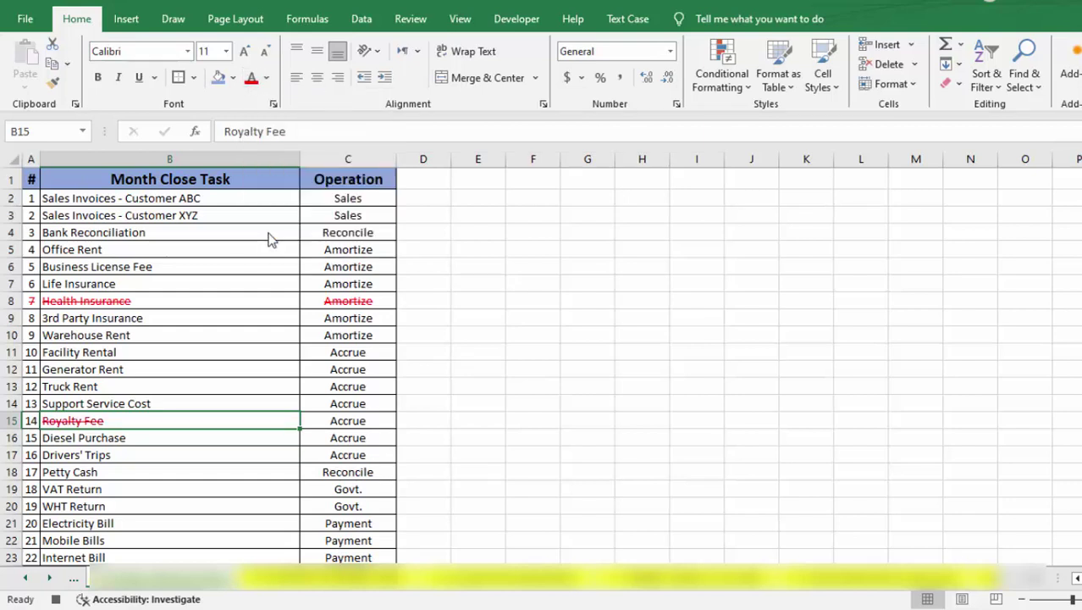
left_click(57, 600)
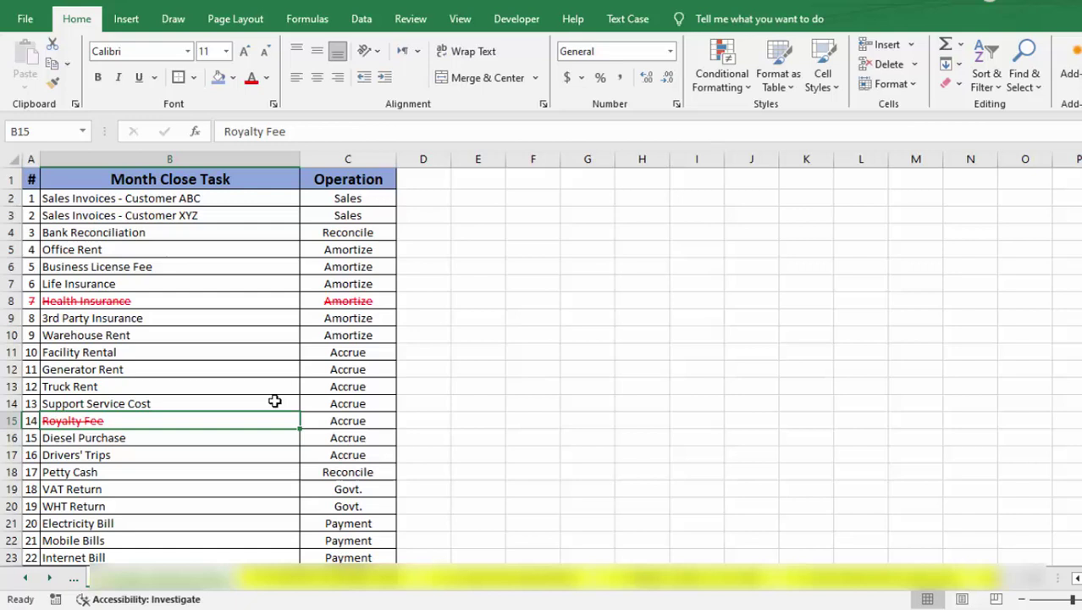
Step: Apply the TaskCompleted macro (Ctrl+Shift+C) to the Bank Reconciliation row
left_click(314, 392)
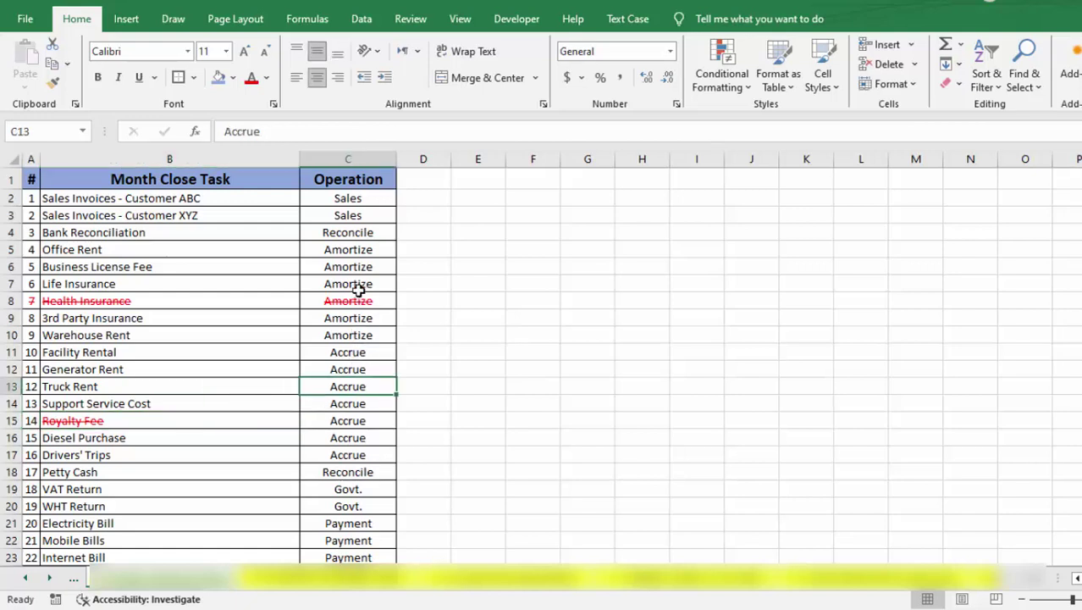
left_click(378, 235)
left_click_drag(378, 235, 29, 232)
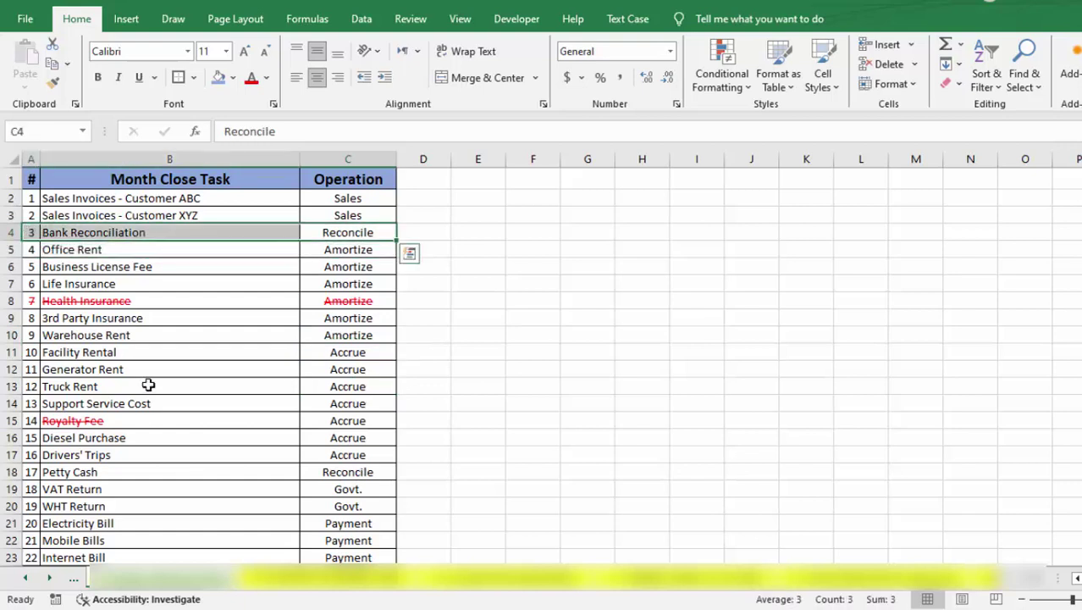
key("ctrl+shift+c")
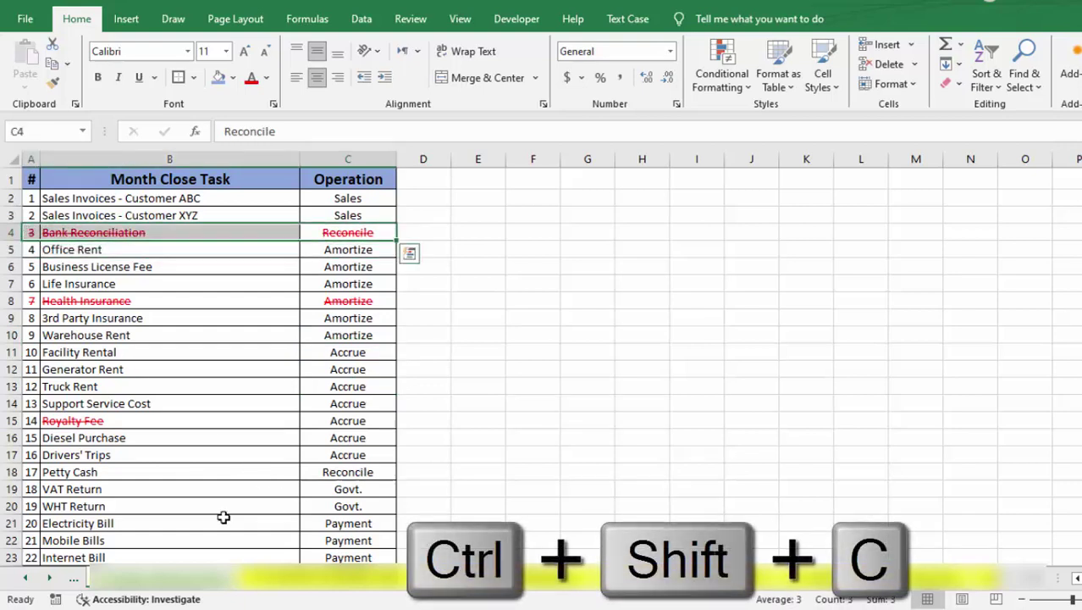
Step: Apply the macro to the Warehouse Rent, Facility Rental and Generator Rent rows
left_click(360, 329)
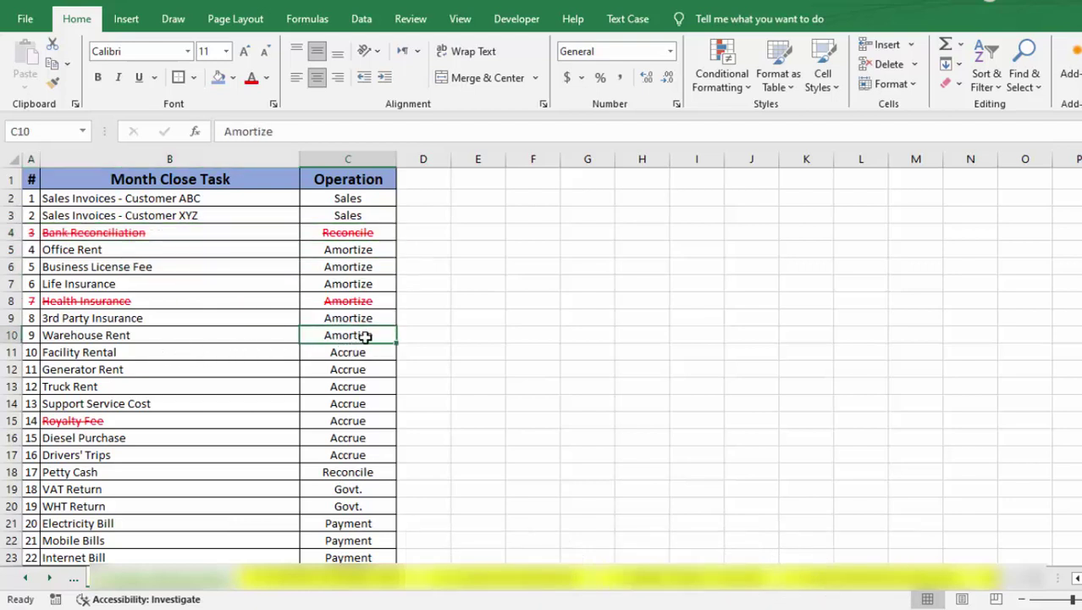
left_click_drag(372, 334, 19, 364)
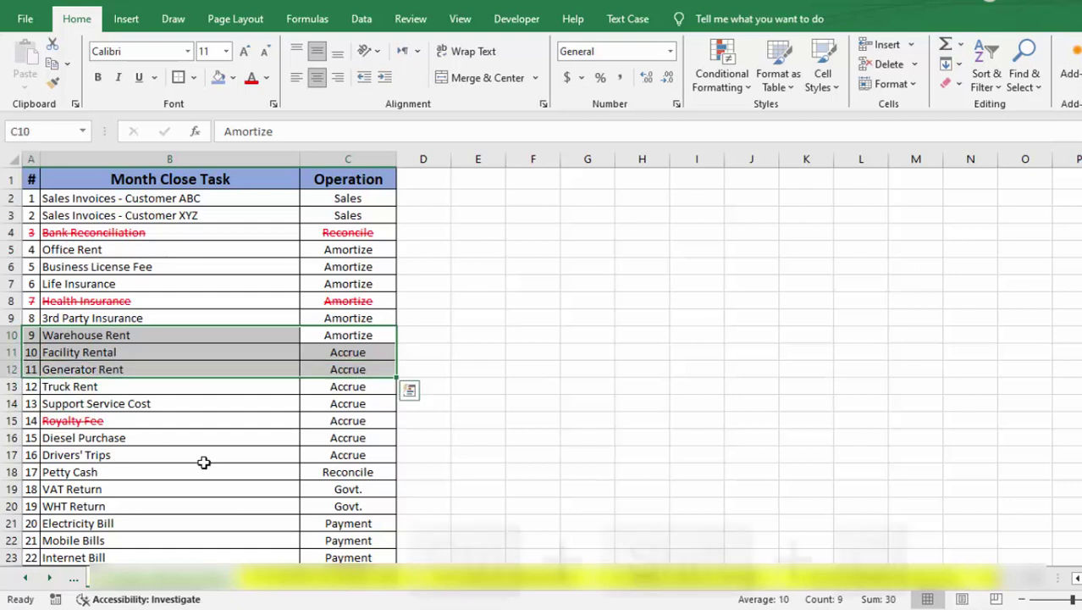
key("ctrl+shift+c")
left_click(307, 442)
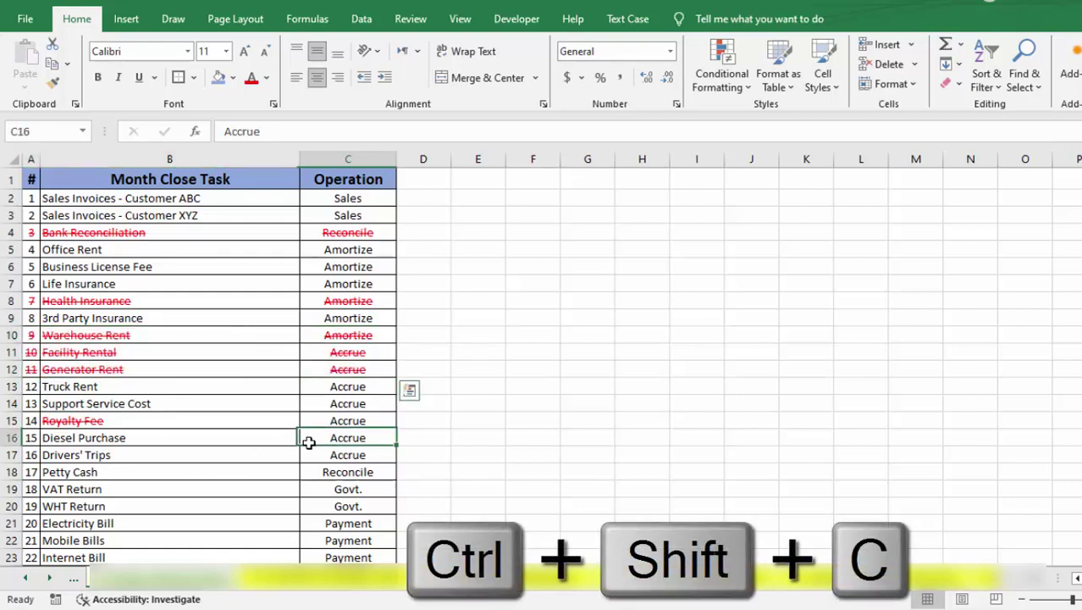